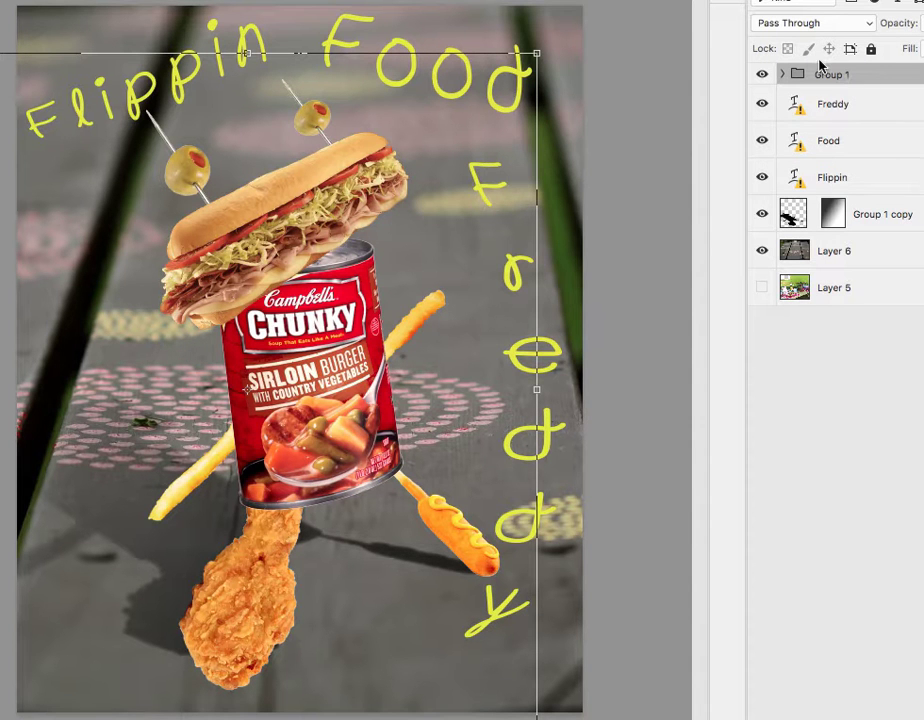
Scale down the food character group and reposition it near the middle of the poster, clear of the title lettering.
{"action": "left_click_drag", "start_coordinate": [538, 52], "coordinate": [465, 135]}
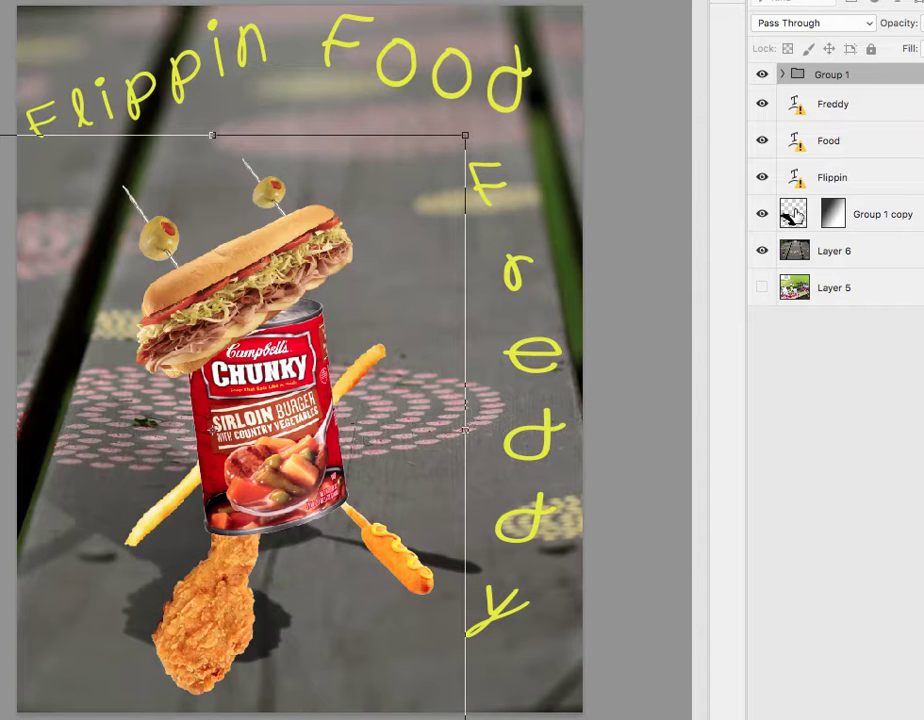
{"action": "key", "text": "Return"}
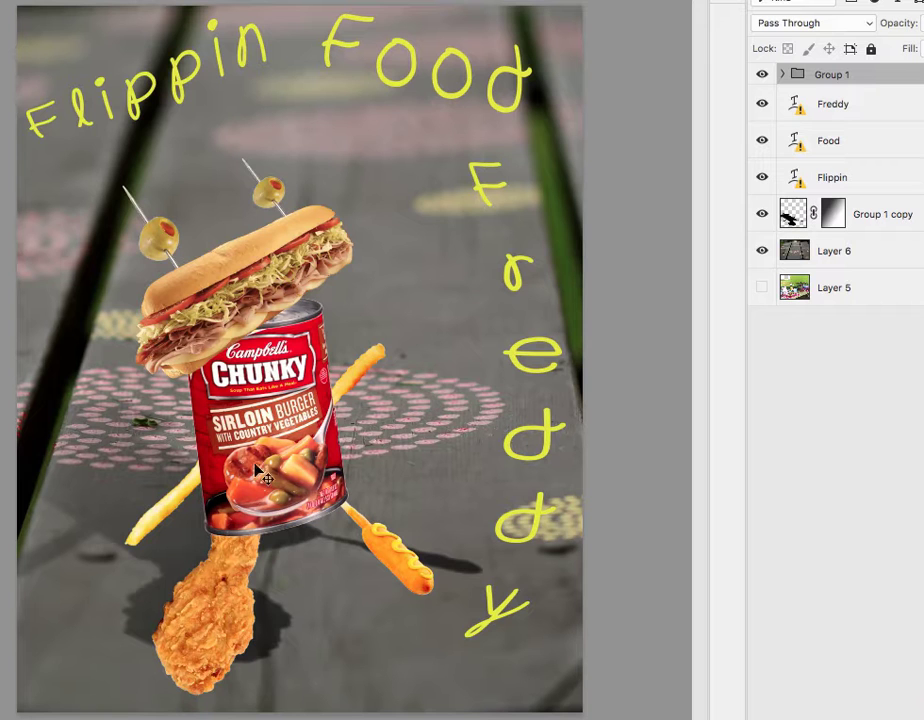
{"action": "left_click_drag", "start_coordinate": [182, 547], "coordinate": [240, 528]}
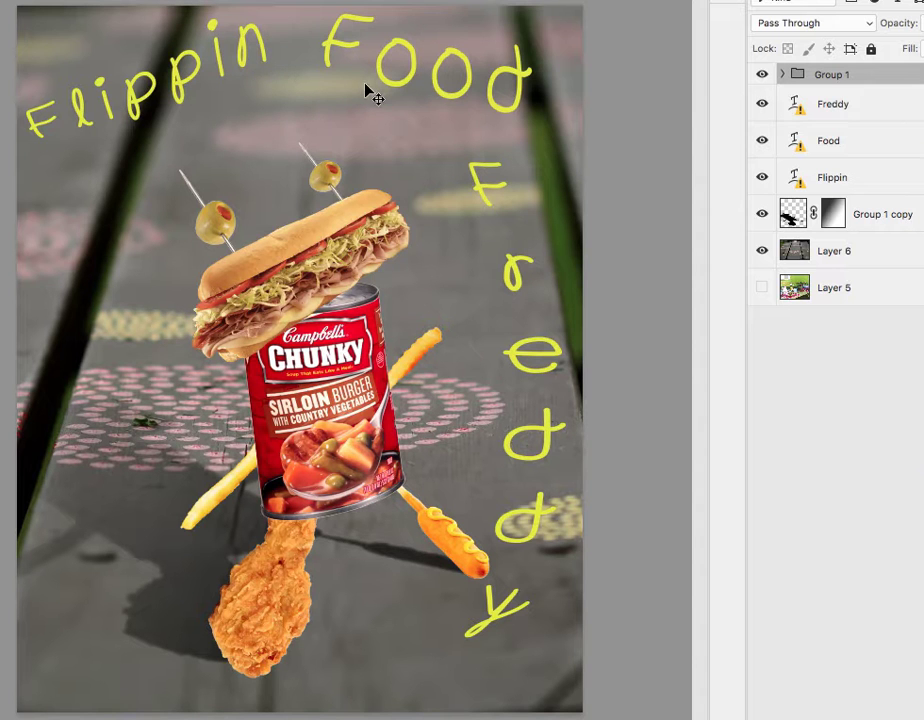
Rotate the Flippin text layer clockwise to a flatter angle, keeping its existing pixel data despite the missing font.
{"action": "left_click", "coordinate": [820, 105]}
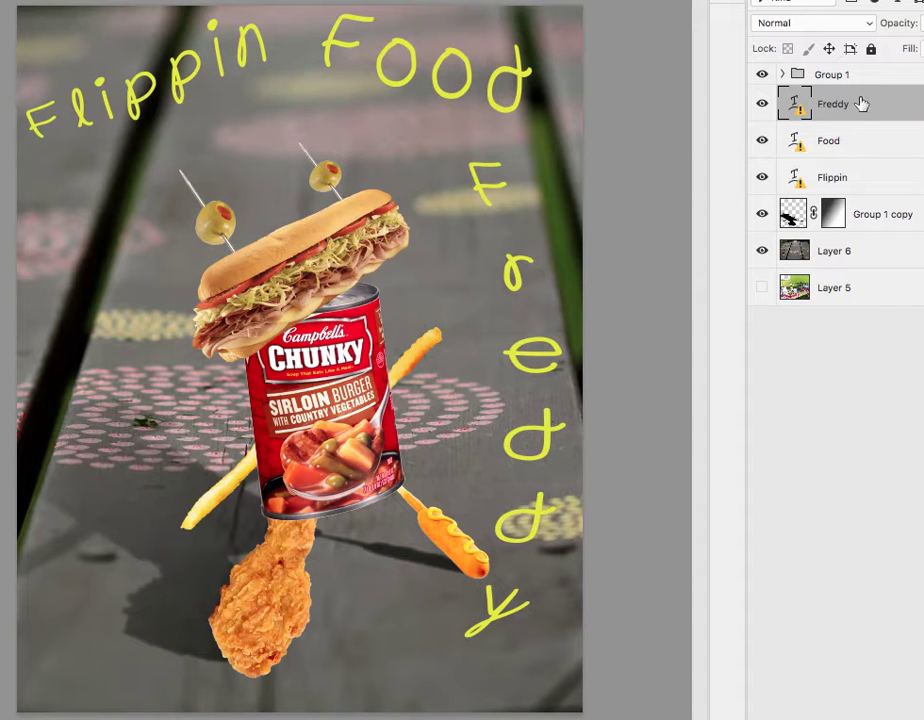
{"action": "left_click", "coordinate": [850, 178]}
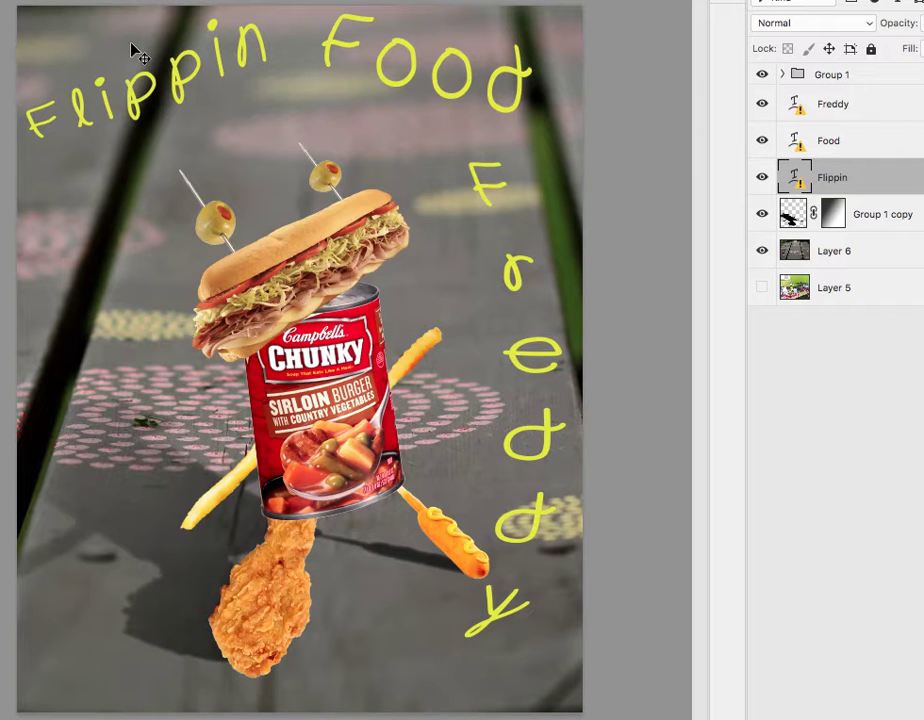
{"action": "key", "text": "super+t"}
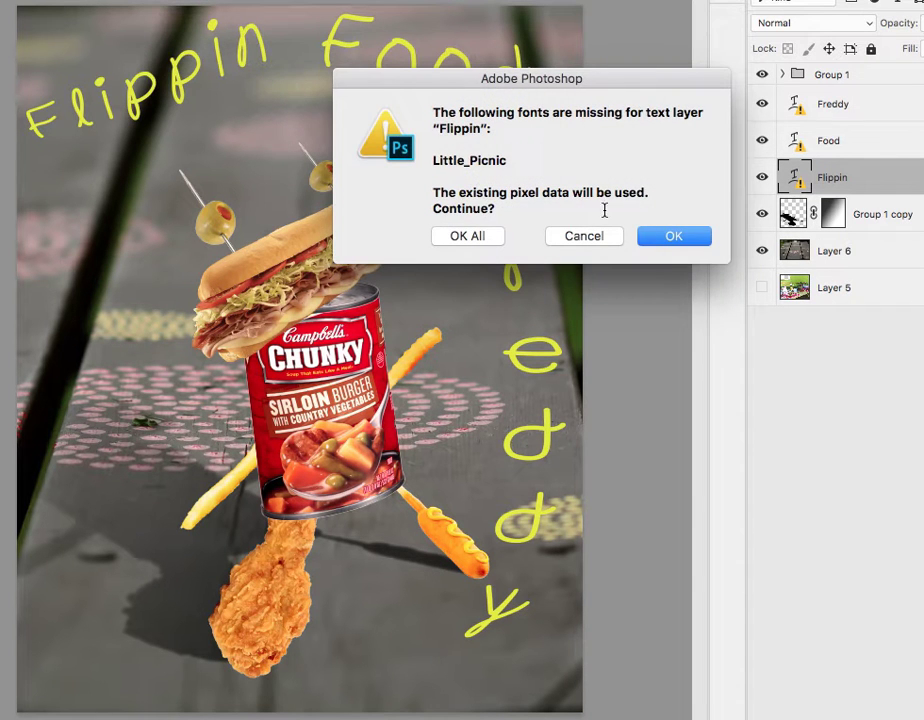
{"action": "left_click", "coordinate": [680, 239]}
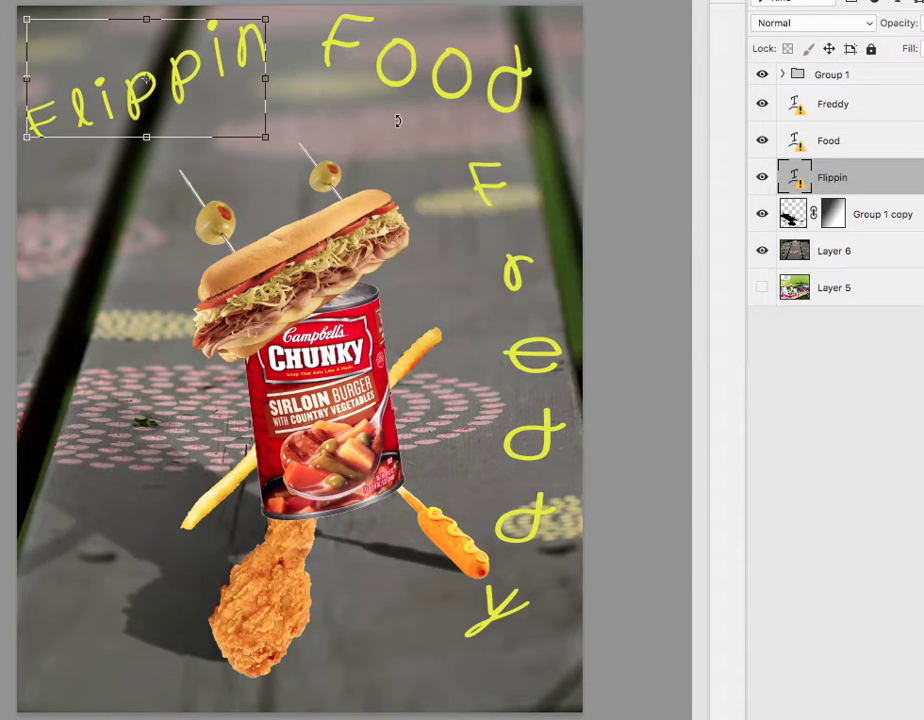
{"action": "left_click_drag", "start_coordinate": [284, 13], "coordinate": [320, 62]}
{"action": "key", "text": "Return"}
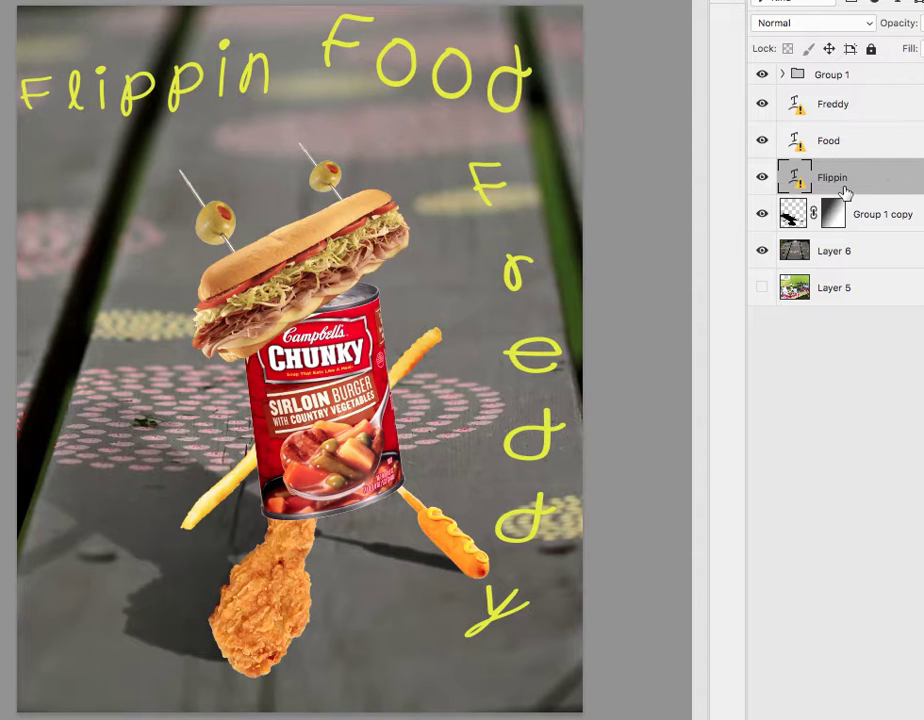
Add a bright green Outer Glow to the Flippin text layer.
{"action": "left_click", "coordinate": [40, 0]}
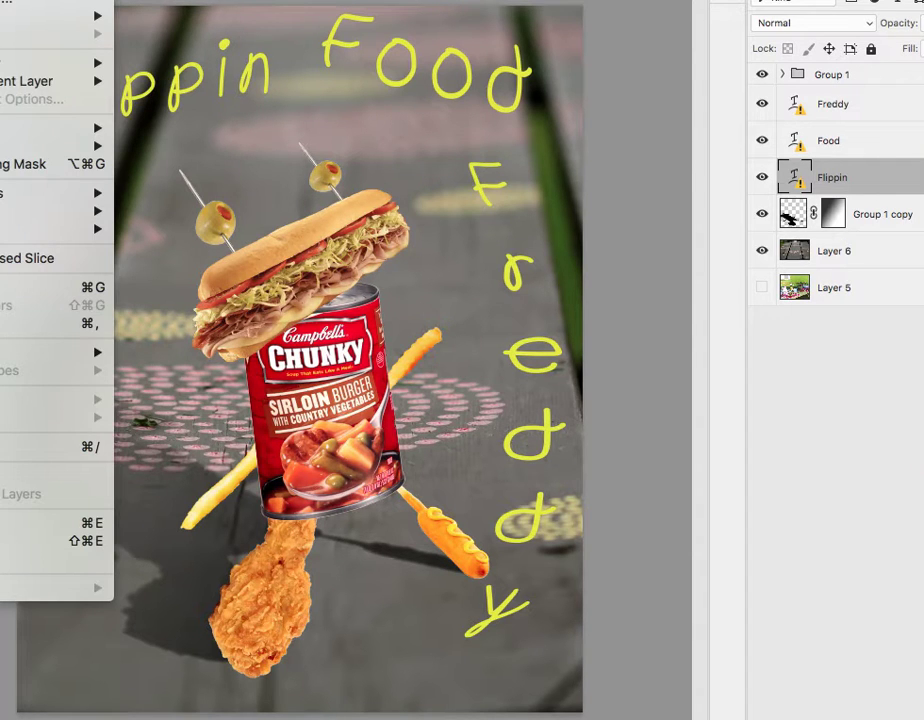
{"action": "mouse_move", "coordinate": [60, 15]}
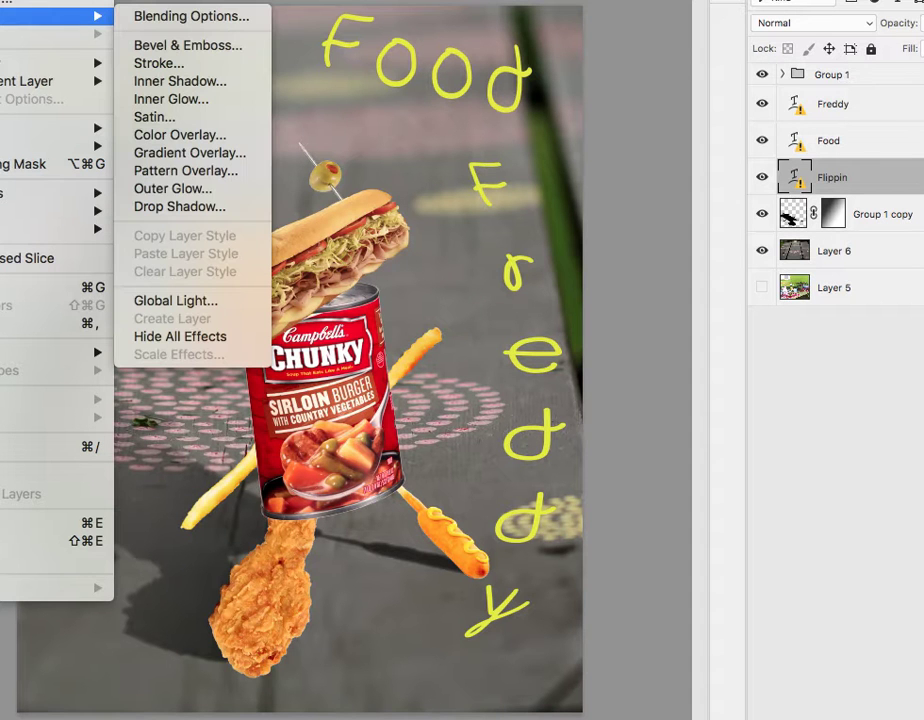
{"action": "left_click", "coordinate": [192, 189]}
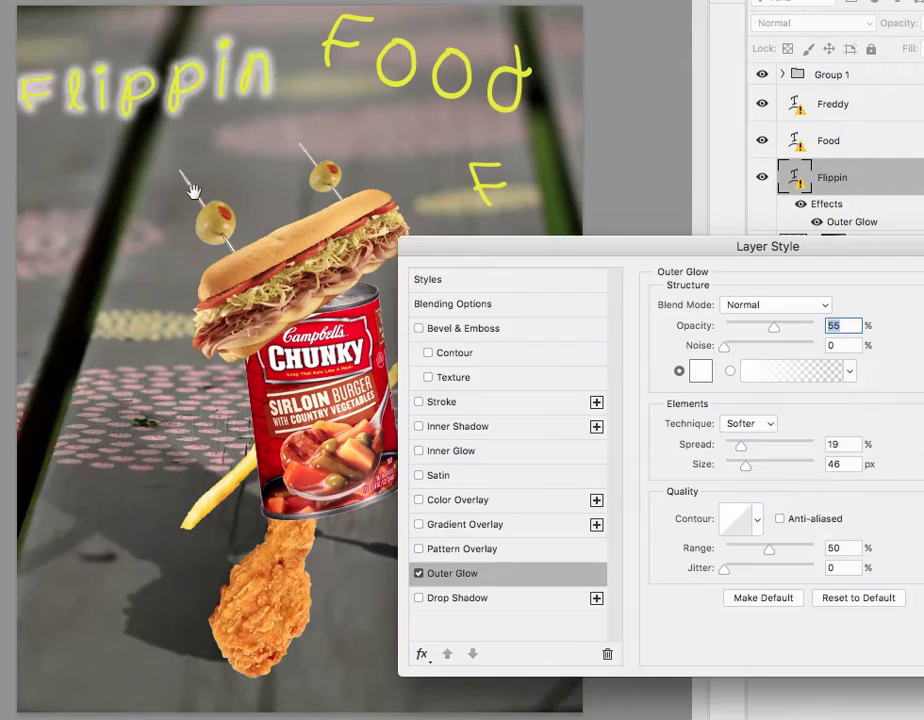
{"action": "left_click", "coordinate": [700, 372]}
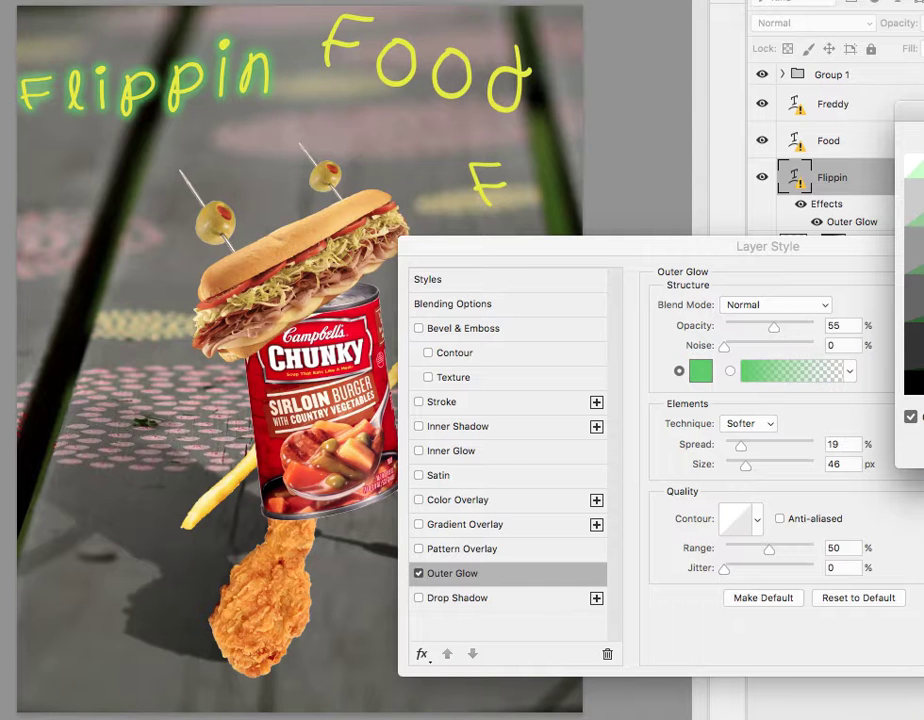
{"action": "key", "text": "Return"}
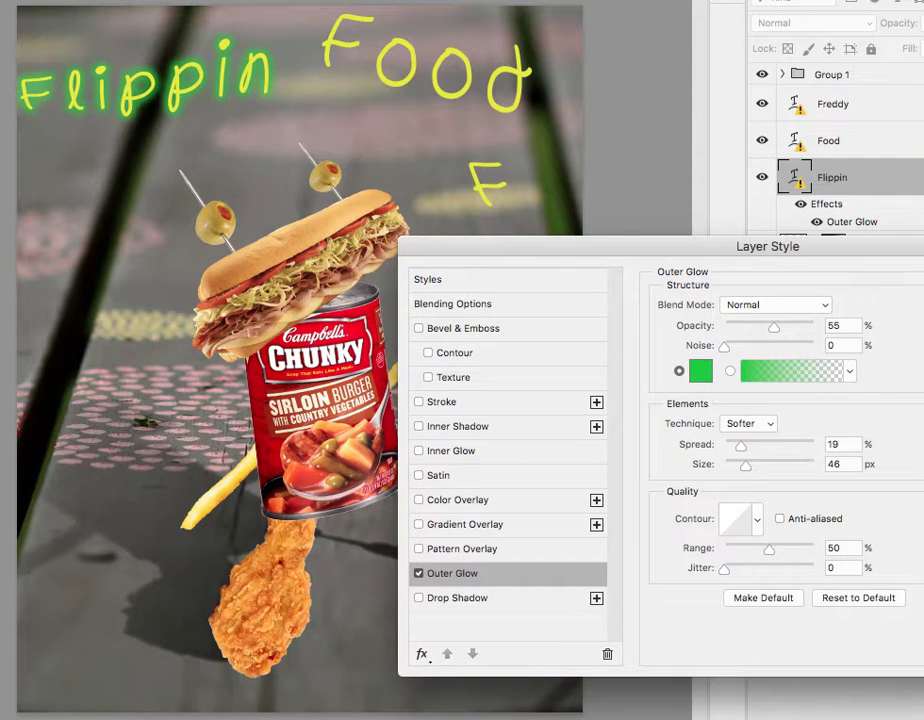
Add a dark grey outside stroke of 16 px to the Flippin text and apply the layer style.
{"action": "left_click", "coordinate": [481, 404]}
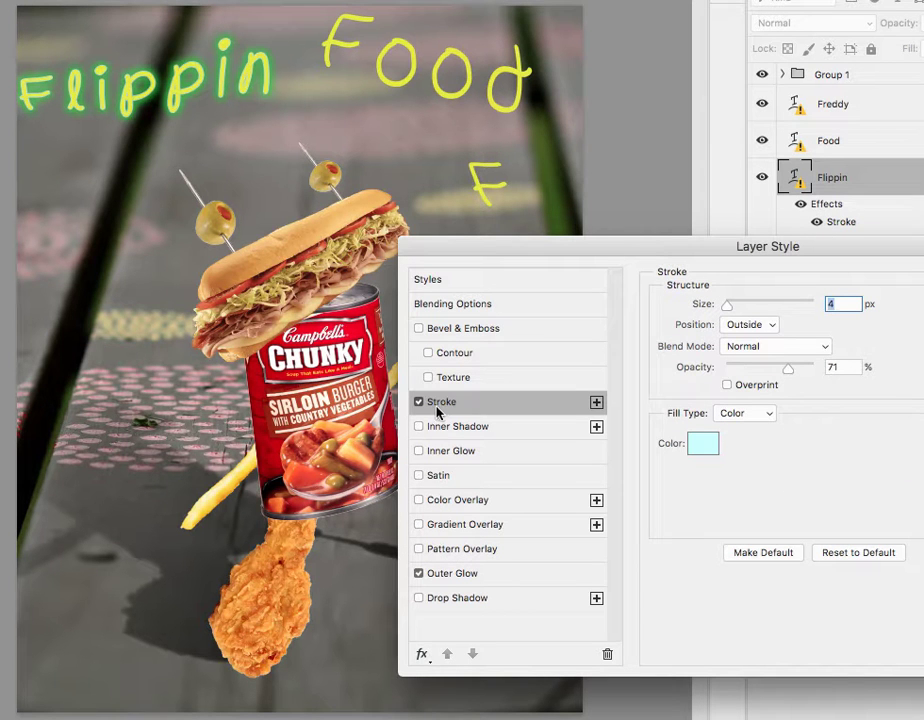
{"action": "left_click", "coordinate": [700, 443]}
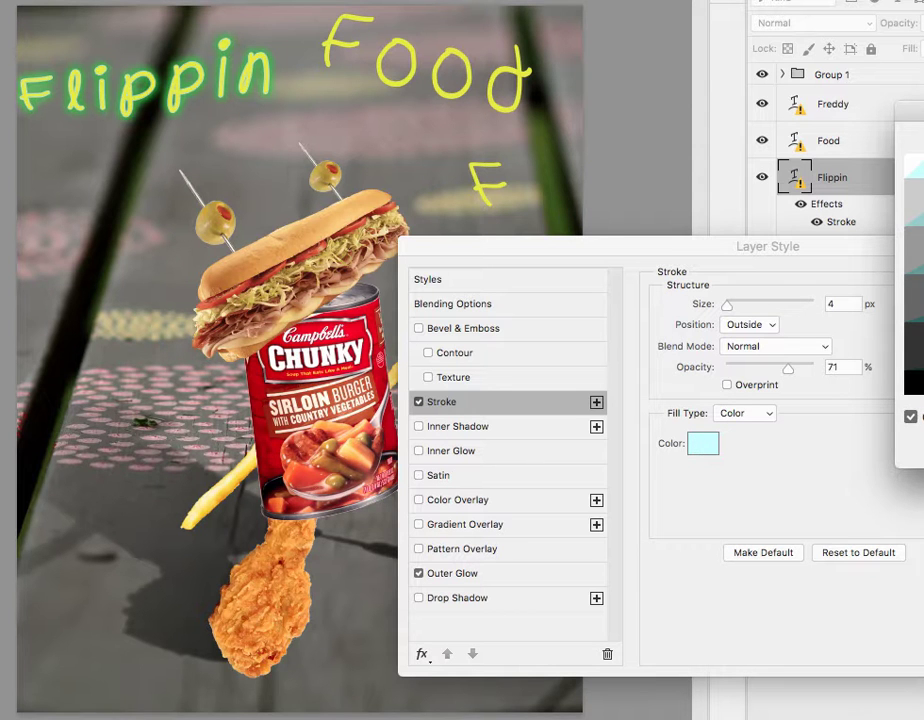
{"action": "left_click", "coordinate": [505, 297]}
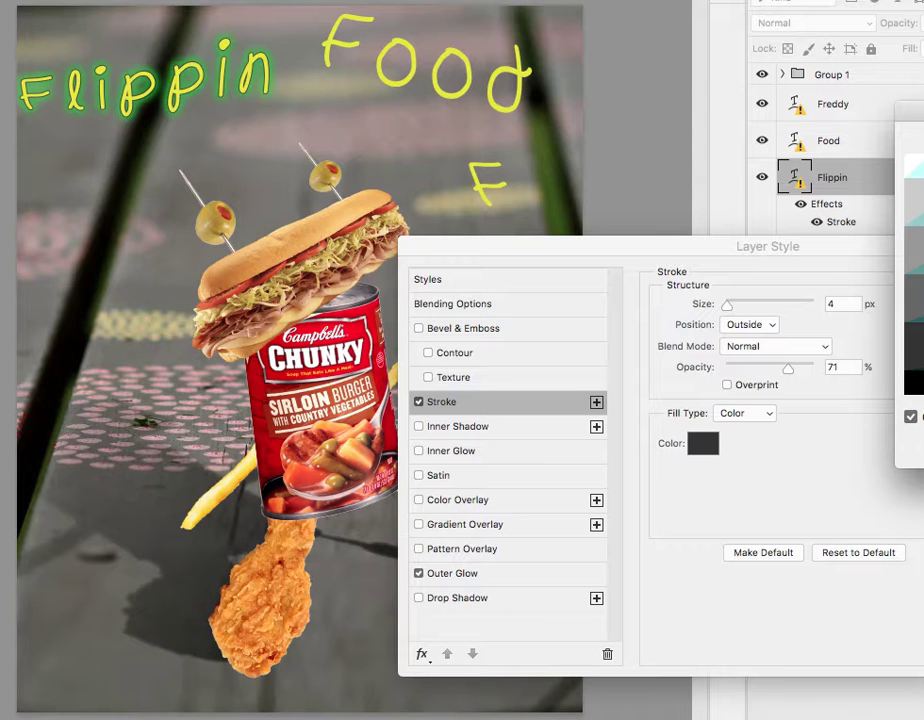
{"action": "left_click", "coordinate": [910, 298]}
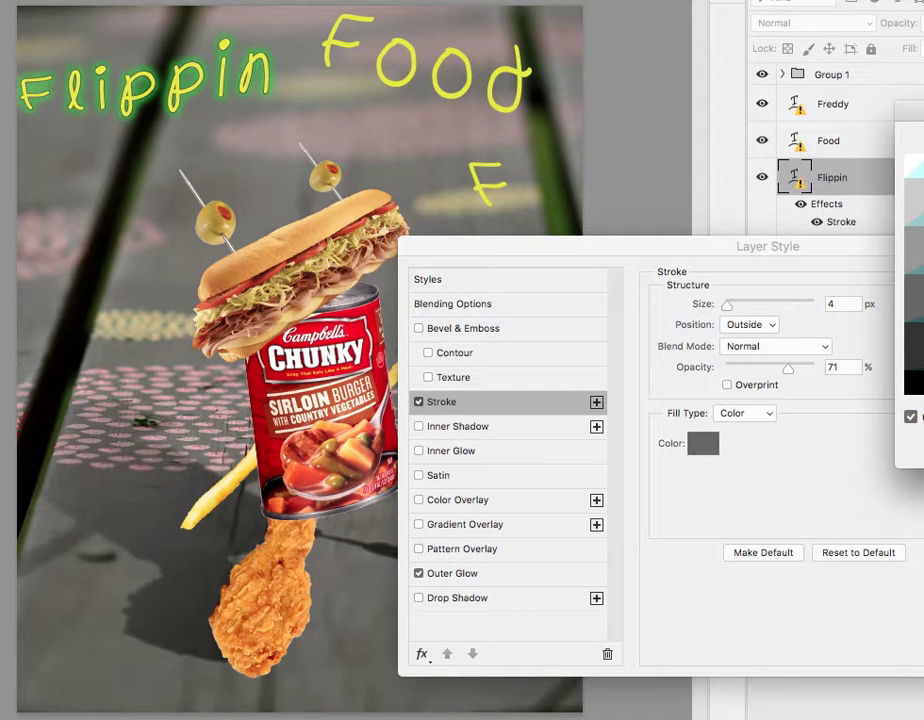
{"action": "left_click", "coordinate": [505, 297]}
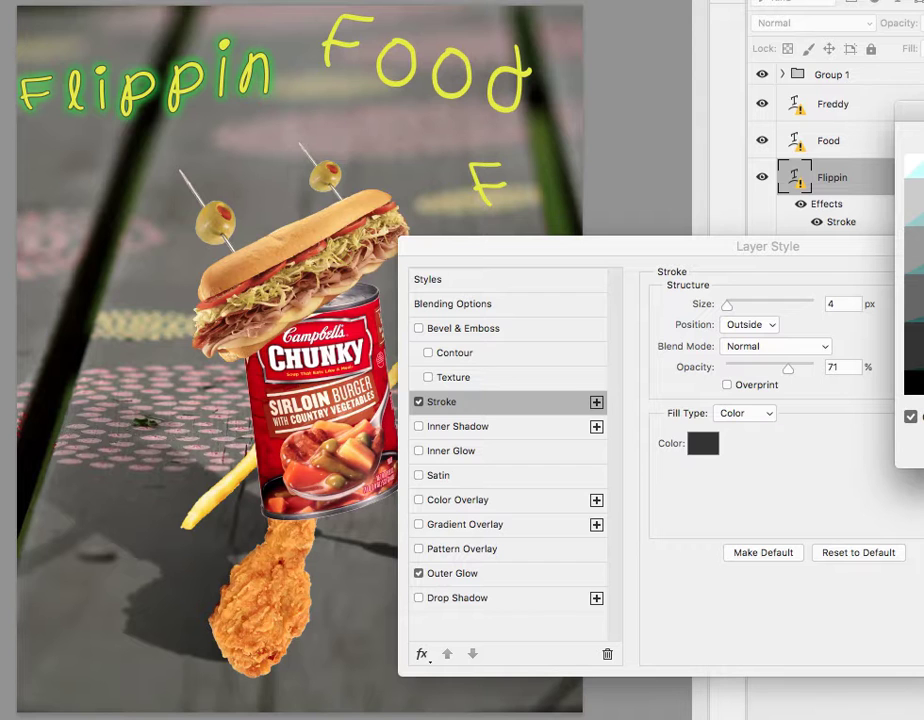
{"action": "left_click", "coordinate": [505, 297]}
{"action": "left_click", "coordinate": [910, 345]}
{"action": "key", "text": "Return"}
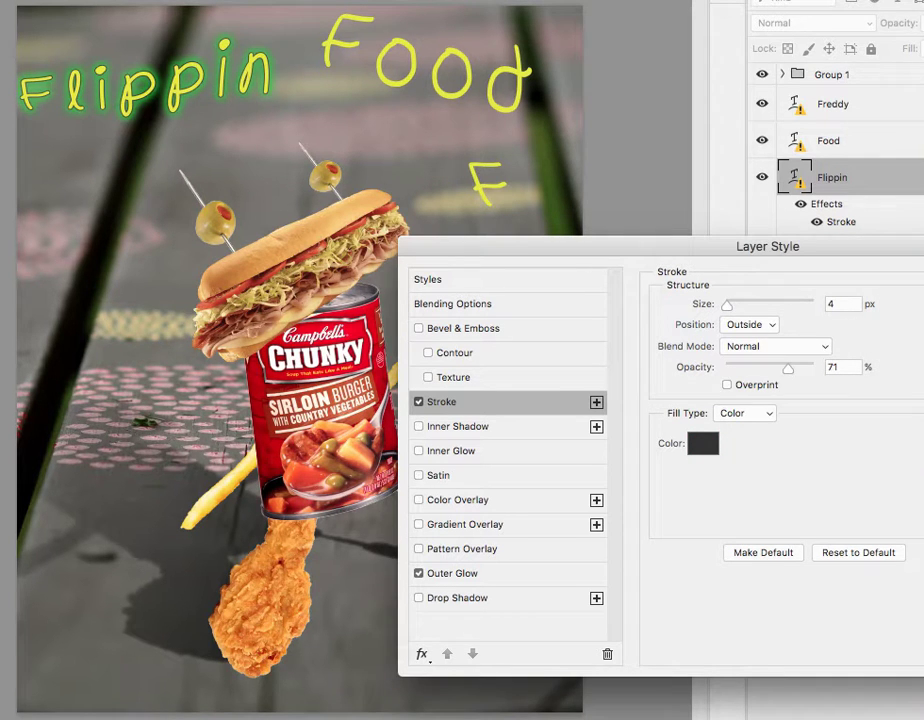
{"action": "left_click_drag", "start_coordinate": [724, 307], "coordinate": [736, 311]}
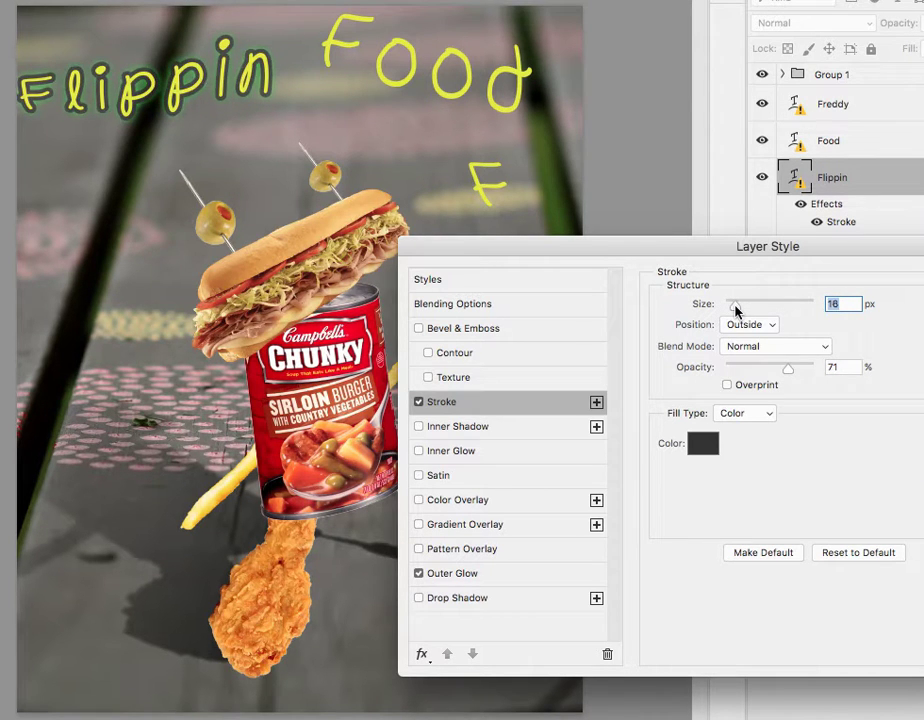
{"action": "key", "text": "Return"}
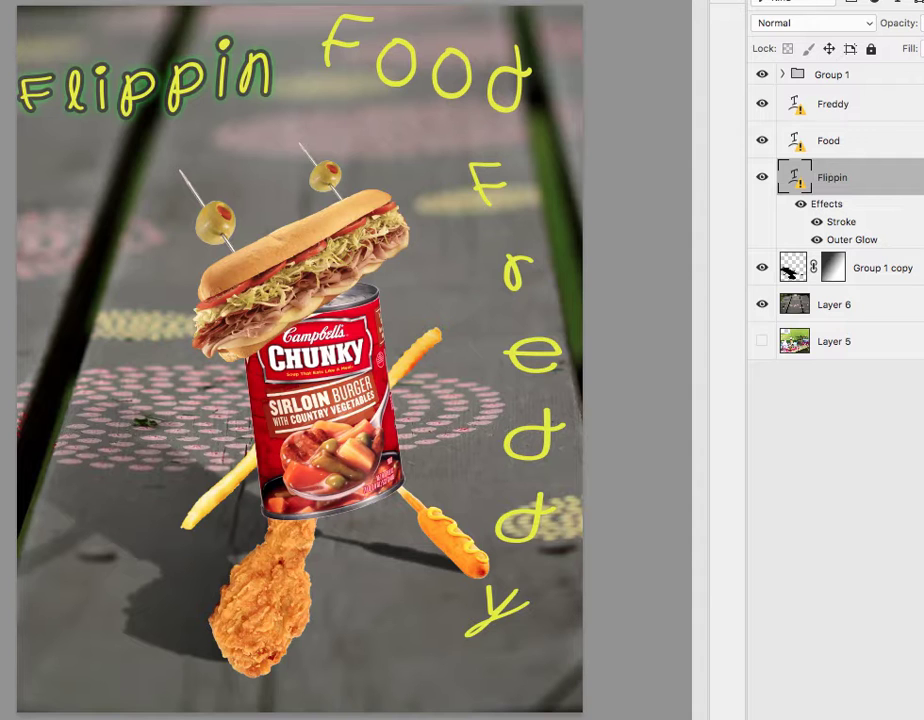
Move the Flippin text slightly right and down, away from the poster's left edge.
{"action": "left_click_drag", "start_coordinate": [130, 85], "coordinate": [151, 82]}
{"action": "left_click_drag", "start_coordinate": [272, 76], "coordinate": [274, 94]}
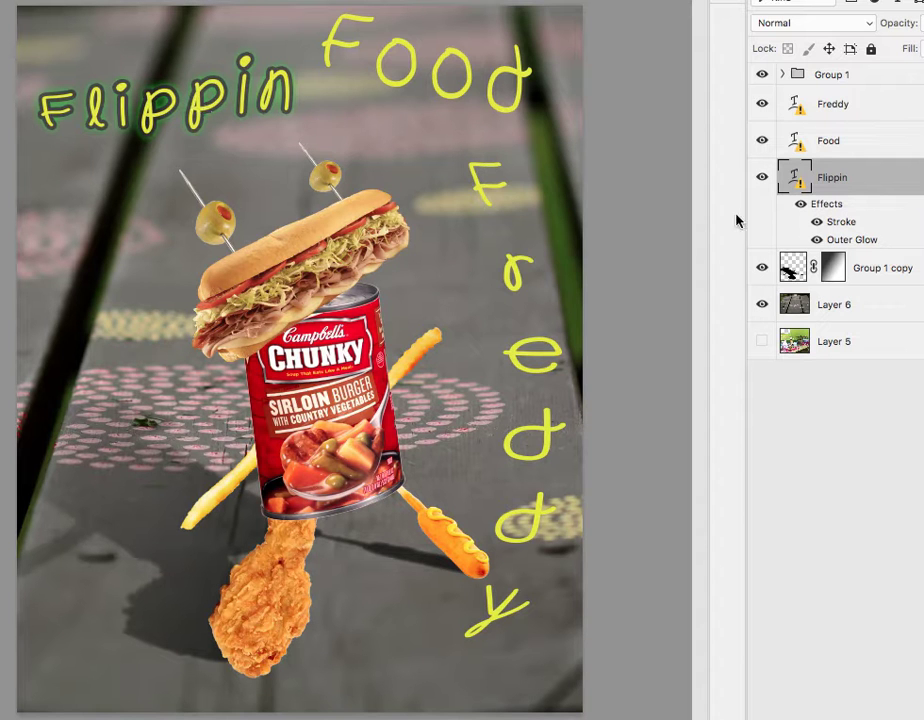
Dodge the highlights of the Layer 6 background around the middle of the word Flippin with a 250 px brush at 5% exposure.
{"action": "left_click", "coordinate": [848, 304]}
{"action": "left_click", "coordinate": [762, 304]}
{"action": "left_click", "coordinate": [762, 304]}
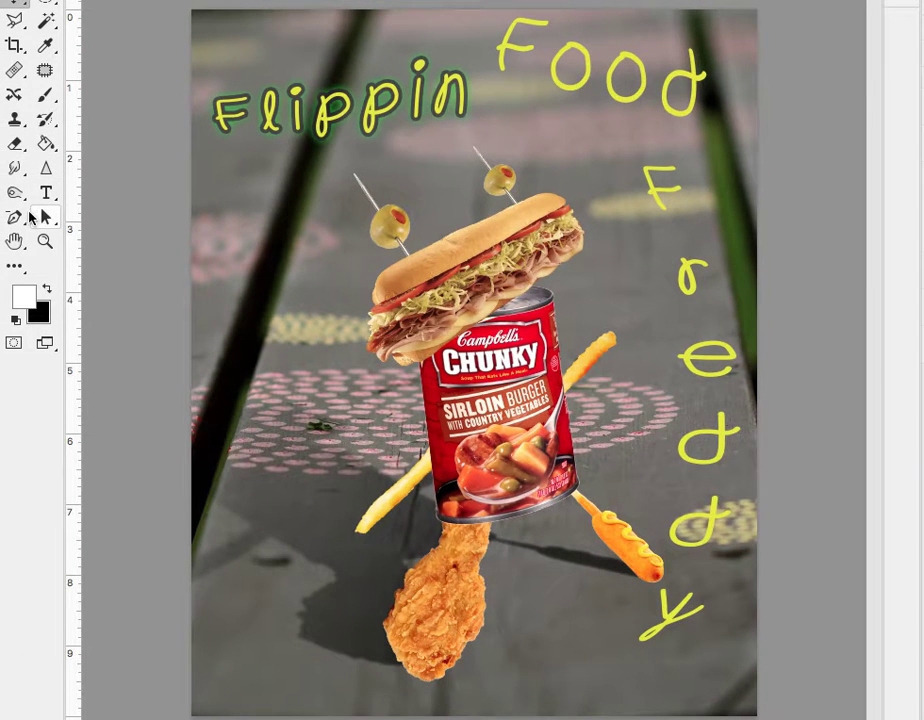
{"action": "left_click", "coordinate": [15, 197]}
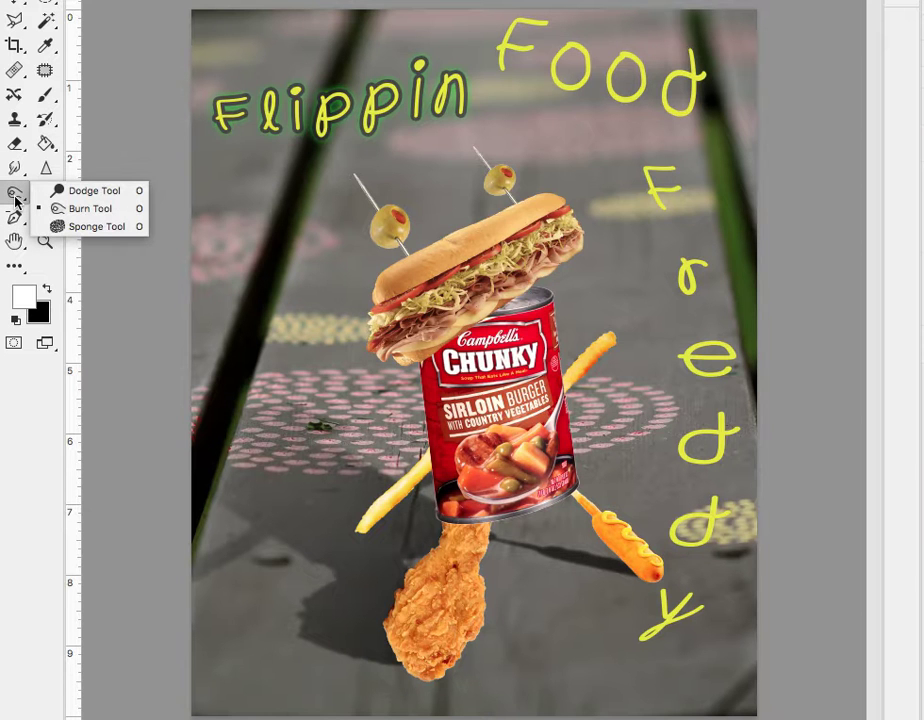
{"action": "left_click", "coordinate": [76, 192]}
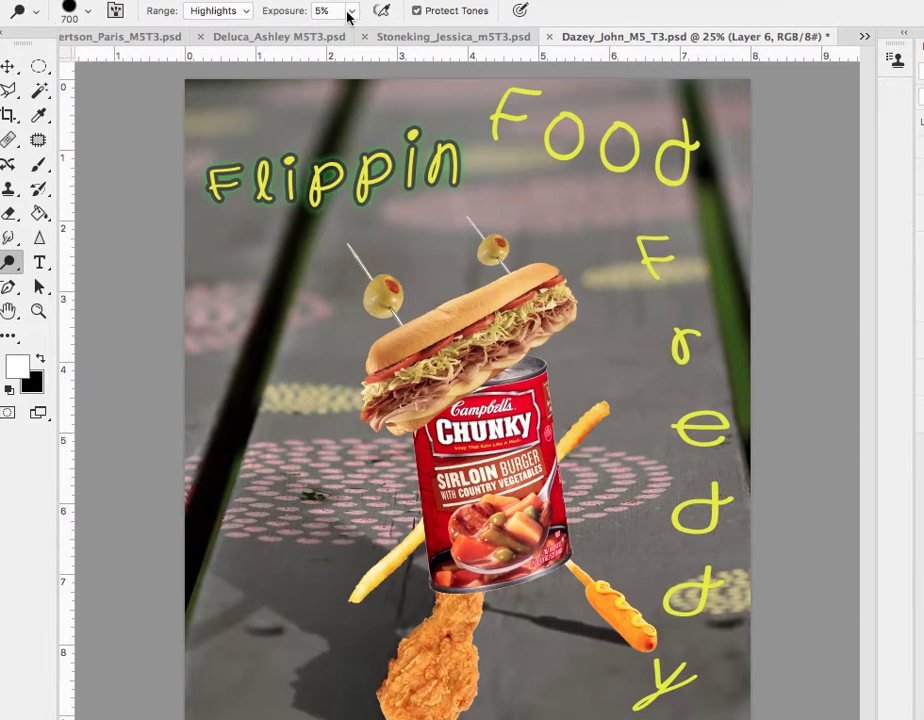
{"action": "key", "text": "bracketleft"}
{"action": "key", "text": "bracketleft"}
{"action": "key", "text": "bracketleft"}
{"action": "key", "text": "bracketleft"}
{"action": "key", "text": "bracketleft"}
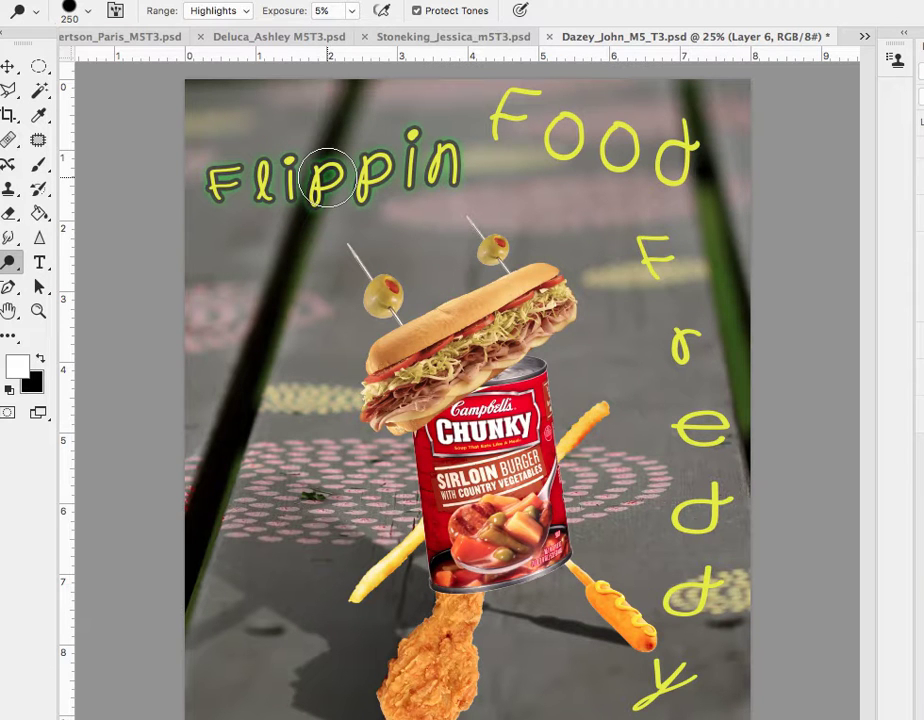
{"action": "mouse_move", "coordinate": [327, 177]}
{"action": "left_mouse_down"}
{"action": "mouse_move", "coordinate": [355, 181]}
{"action": "mouse_move", "coordinate": [325, 177]}
{"action": "mouse_move", "coordinate": [309, 190]}
{"action": "mouse_move", "coordinate": [330, 196]}
{"action": "mouse_move", "coordinate": [310, 180]}
{"action": "mouse_move", "coordinate": [316, 191]}
{"action": "mouse_move", "coordinate": [336, 177]}
{"action": "mouse_move", "coordinate": [337, 191]}
{"action": "left_mouse_up"}
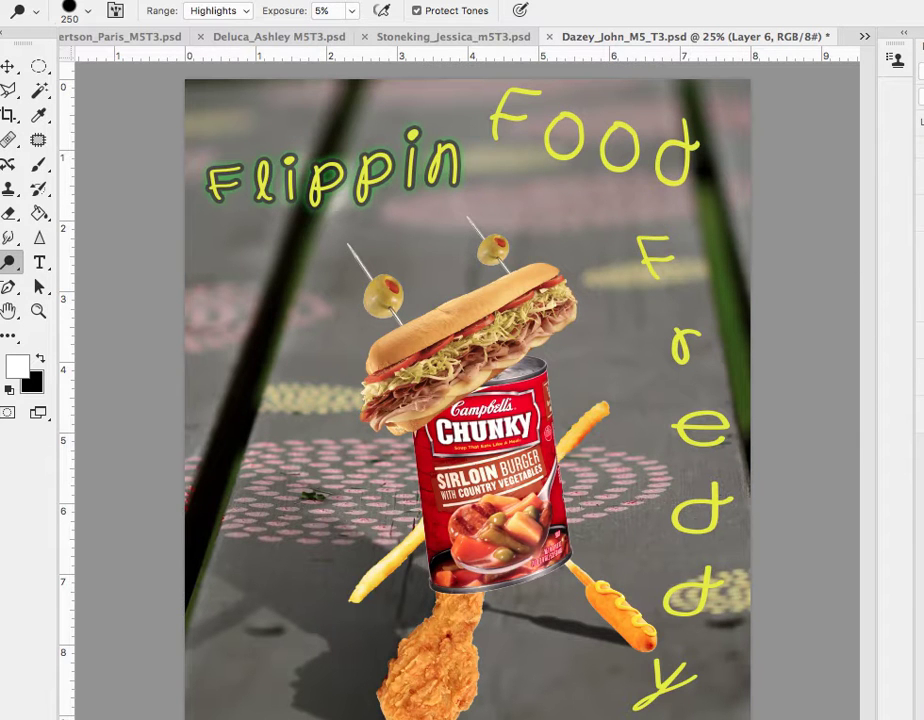
Dodge the background behind the letters "pp" of Flippin again with a 125 px brush at 23% exposure.
{"action": "key", "text": "super+comma"}
{"action": "key", "text": "super+comma"}
{"action": "key", "text": "bracketleft"}
{"action": "key", "text": "bracketleft"}
{"action": "key", "text": "bracketleft"}
{"action": "key", "text": "bracketleft"}
{"action": "left_click", "coordinate": [354, 11]}
{"action": "left_click_drag", "start_coordinate": [348, 34], "coordinate": [366, 34]}
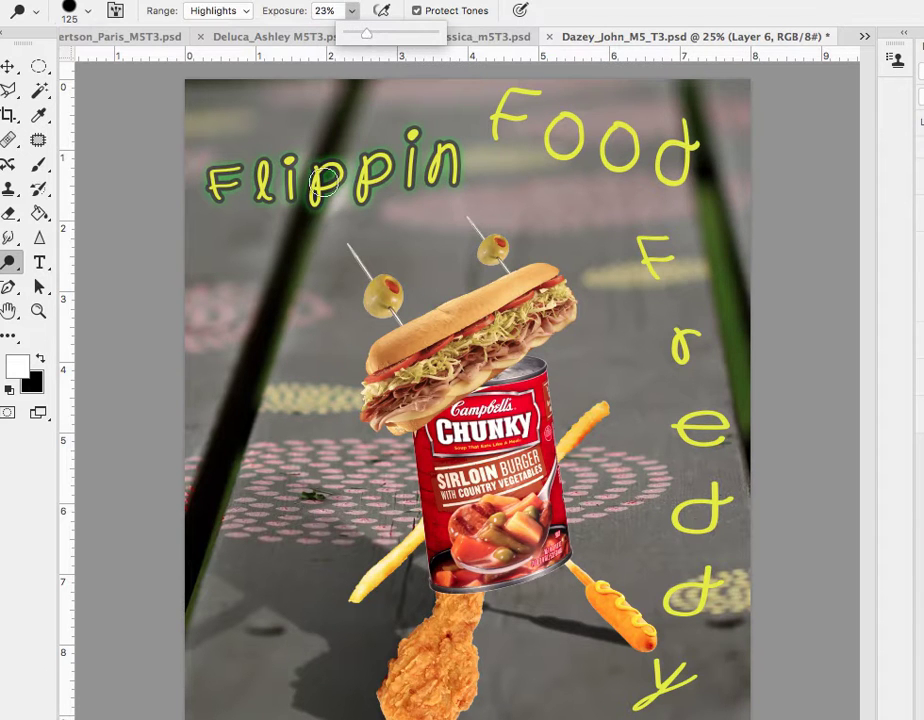
{"action": "left_click", "coordinate": [318, 169]}
{"action": "mouse_move", "coordinate": [315, 195]}
{"action": "left_mouse_down"}
{"action": "mouse_move", "coordinate": [329, 163]}
{"action": "mouse_move", "coordinate": [311, 203]}
{"action": "mouse_move", "coordinate": [319, 166]}
{"action": "mouse_move", "coordinate": [321, 185]}
{"action": "mouse_move", "coordinate": [460, 280]}
{"action": "mouse_move", "coordinate": [319, 218]}
{"action": "mouse_move", "coordinate": [319, 155]}
{"action": "mouse_move", "coordinate": [334, 188]}
{"action": "mouse_move", "coordinate": [322, 118]}
{"action": "mouse_move", "coordinate": [465, 183]}
{"action": "mouse_move", "coordinate": [388, 177]}
{"action": "left_mouse_up"}
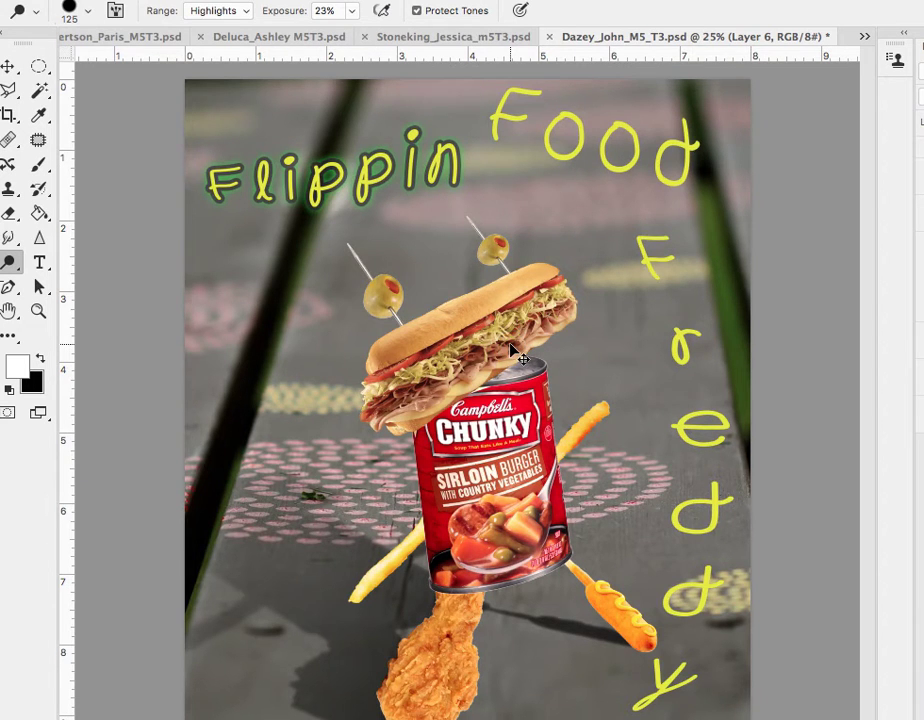
{"action": "key", "text": "ctrl+minus"}
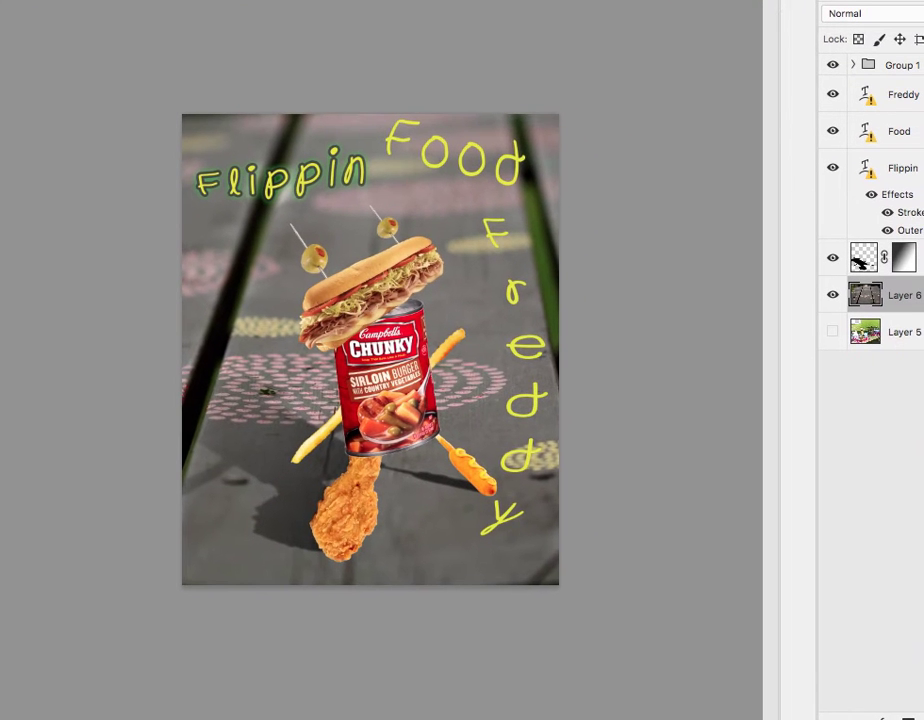
{"action": "key", "text": "ctrl+plus"}
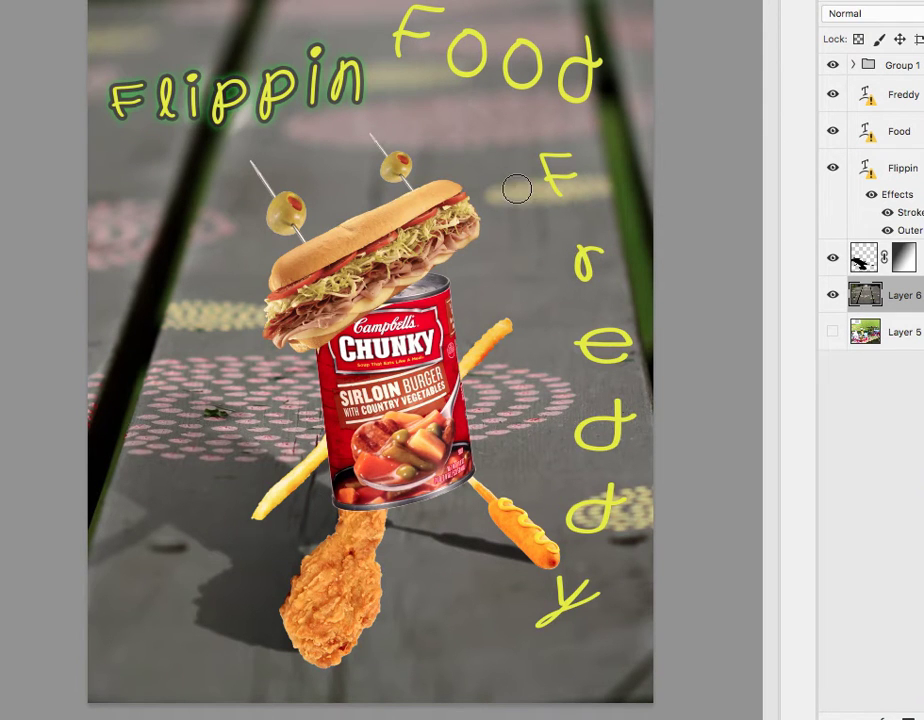
Switch to the image viewer with the sample posters and display _grace.jpg to examine its lettering and composition.
{"action": "key", "text": "ctrl+Up"}
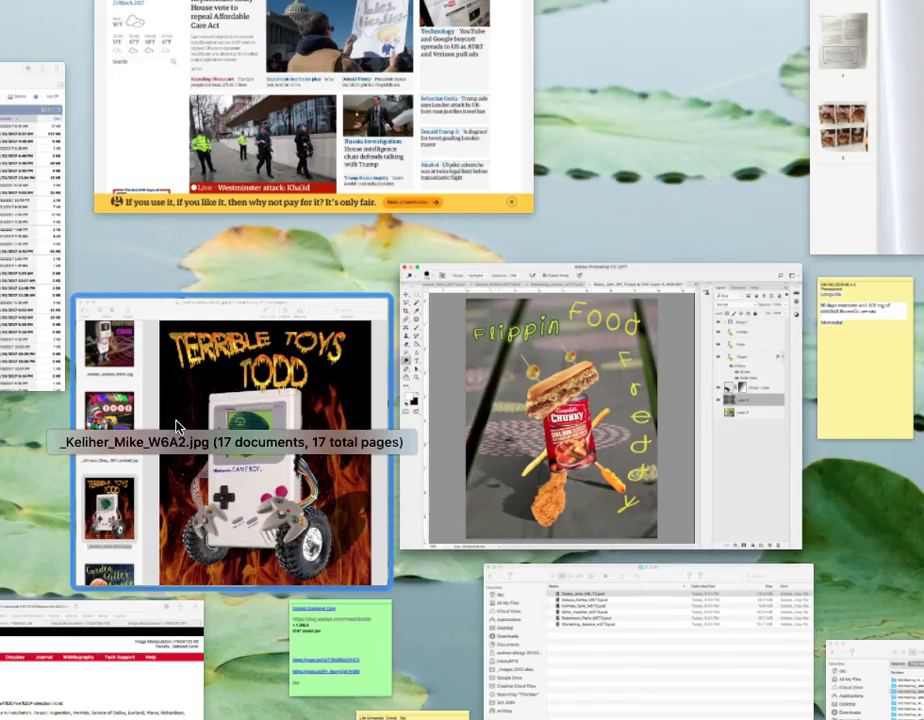
{"action": "left_click", "coordinate": [171, 426]}
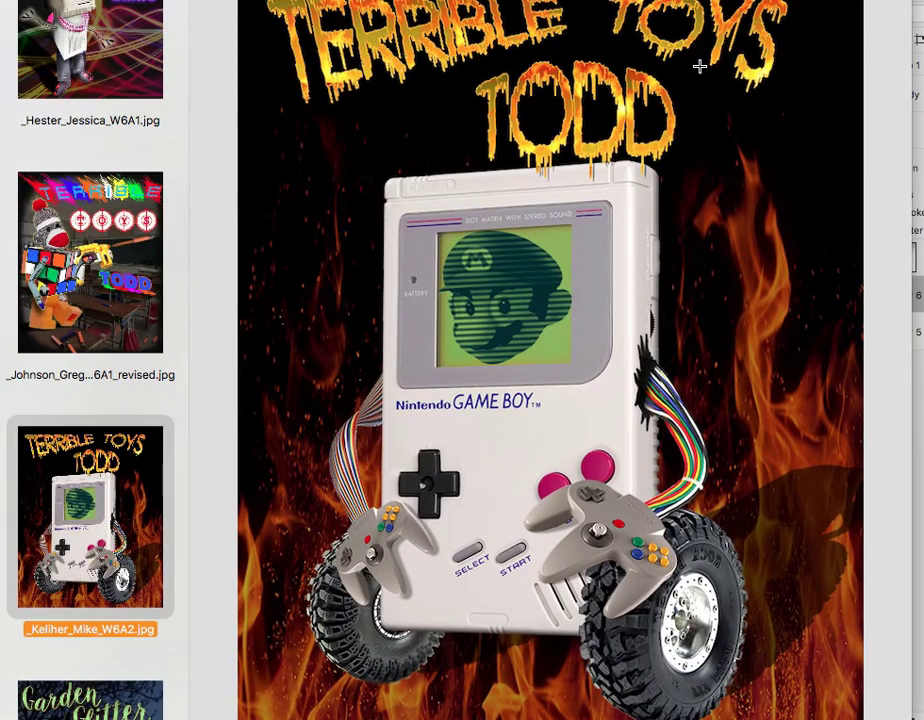
{"action": "scroll", "coordinate": [144, 87], "scroll_direction": "up", "scroll_amount": 5}
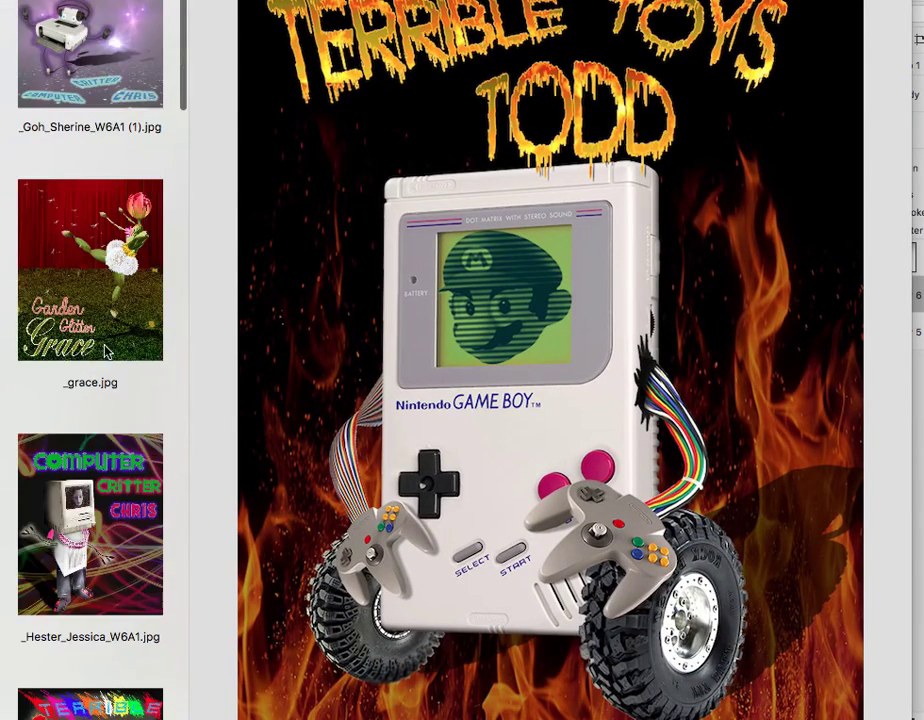
{"action": "left_click", "coordinate": [105, 278]}
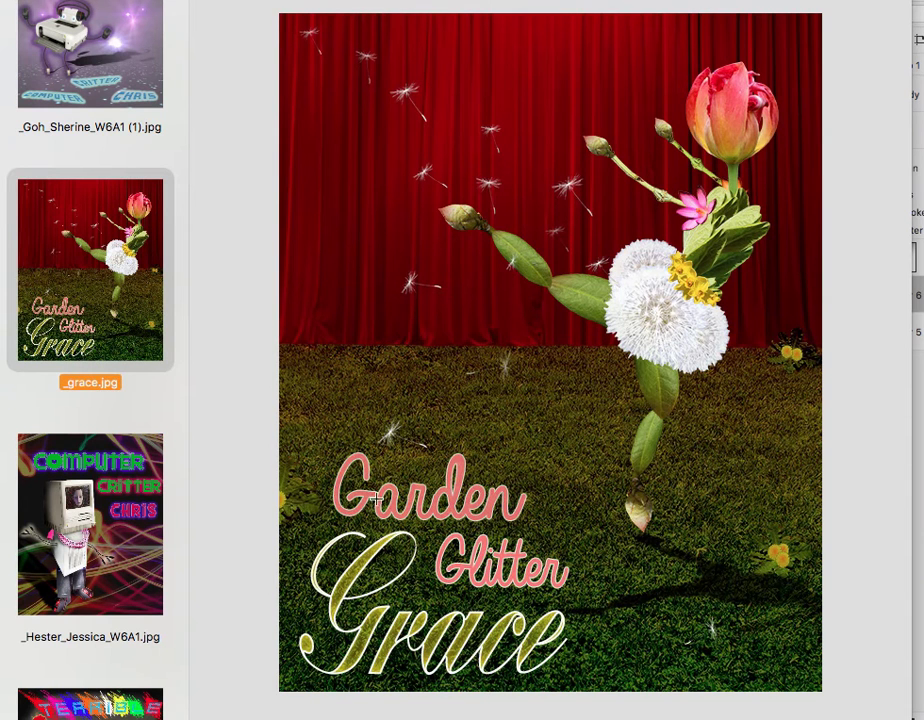